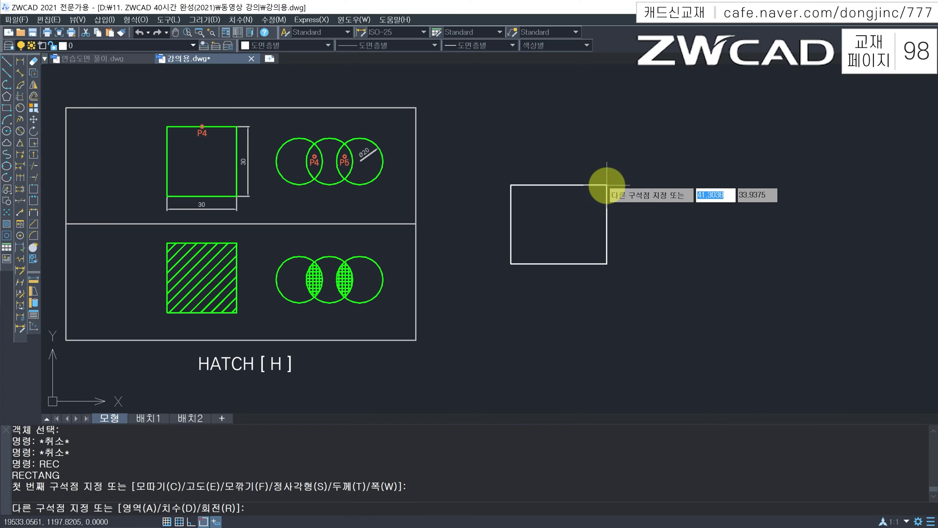
Finish the rectangle beside the reference drawing as a 30 by 30 square.
{"action": "key", "text": "Tab"}
{"action": "type", "text": "30"}
{"action": "key", "text": "Return"}
{"action": "key", "text": "Escape"}
{"action": "key", "text": "Escape"}
Draw a freely sized circle to the right of the square, slightly smaller than the square.
{"action": "type", "text": "c"}
{"action": "key", "text": "Return"}
{"action": "left_click", "coordinate": [685, 225]}
{"action": "left_click", "coordinate": [715, 257]}
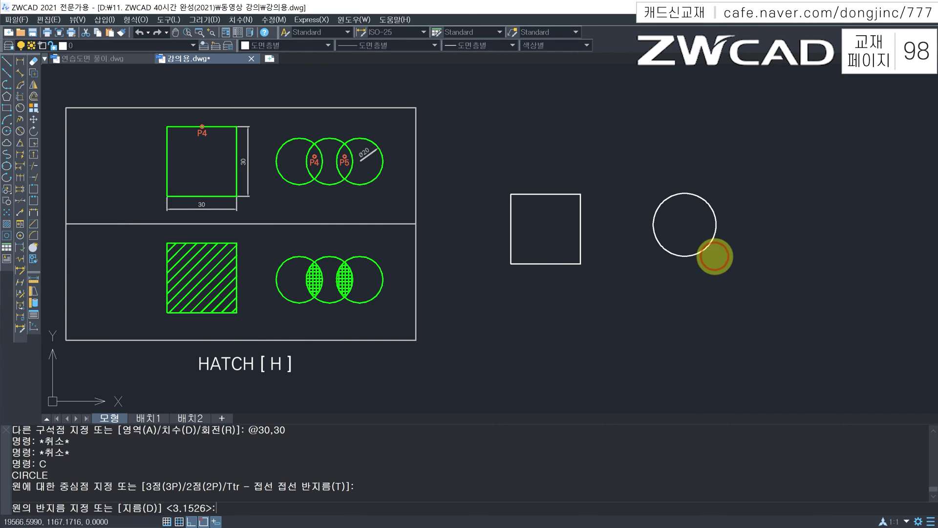
{"action": "key", "text": "Escape"}
{"action": "key", "text": "Escape"}
Copy the circle twice horizontally to the right at about 20-unit spacing to form three overlapping circles.
{"action": "type", "text": "cp"}
{"action": "key", "text": "Return"}
{"action": "left_click", "coordinate": [745, 185]}
{"action": "left_click", "coordinate": [681, 262]}
{"action": "key", "text": "Return"}
{"action": "left_click", "coordinate": [672, 302]}
{"action": "left_click", "coordinate": [719, 302]}
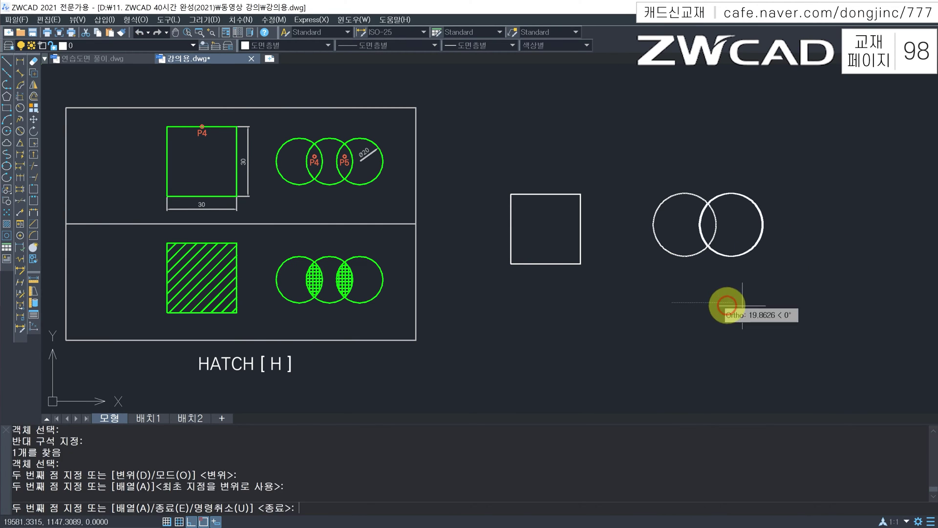
{"action": "left_click", "coordinate": [765, 303]}
{"action": "key", "text": "Escape"}
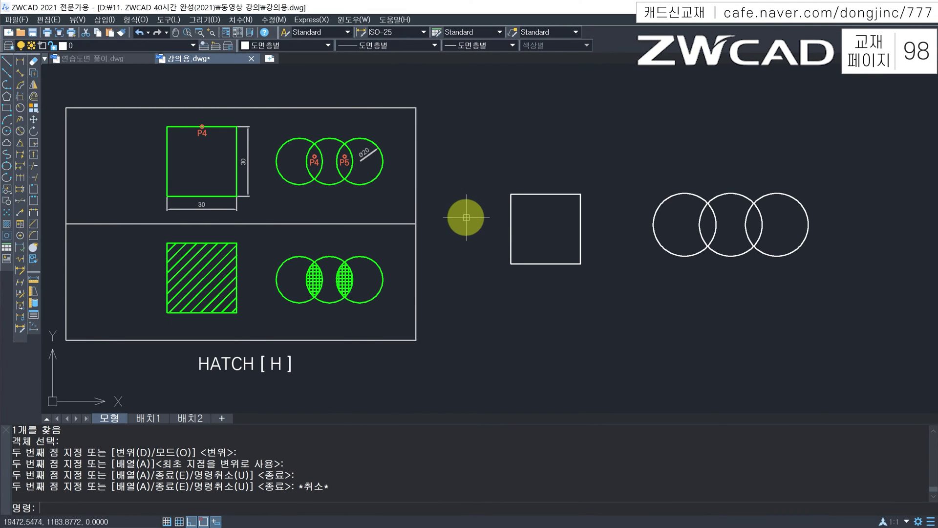
Start a hatch and choose the ANSI31 pattern from the ANSI patterns.
{"action": "type", "text": "h"}
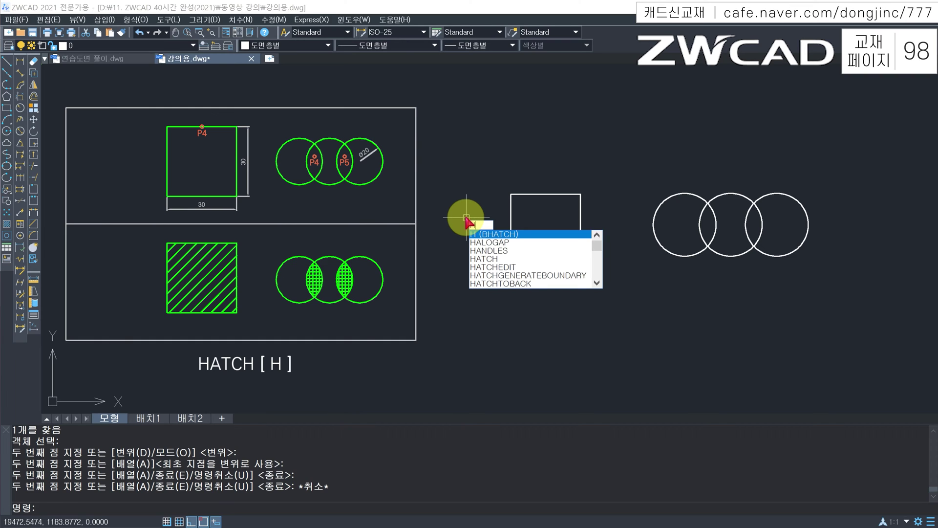
{"action": "key", "text": "Return"}
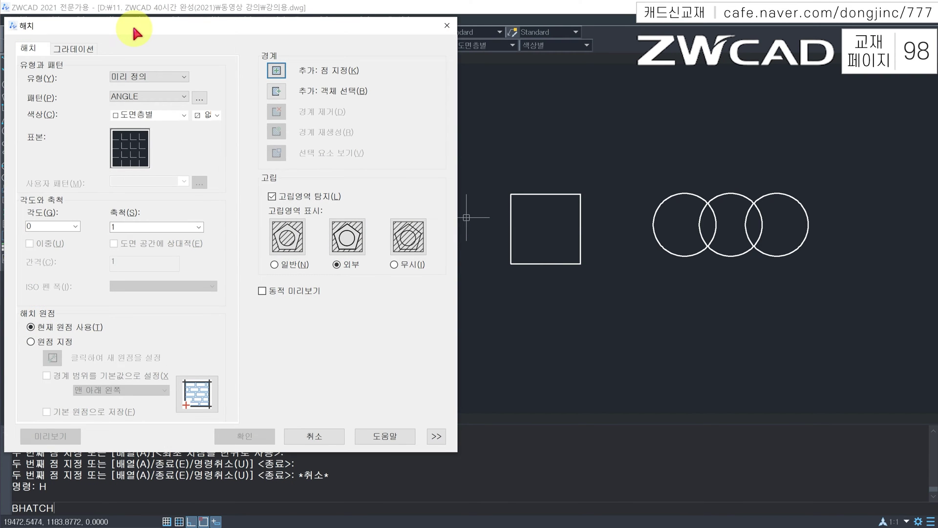
{"action": "left_click", "coordinate": [131, 147]}
{"action": "scroll", "coordinate": [178, 220], "scroll_direction": "down", "scroll_amount": 3}
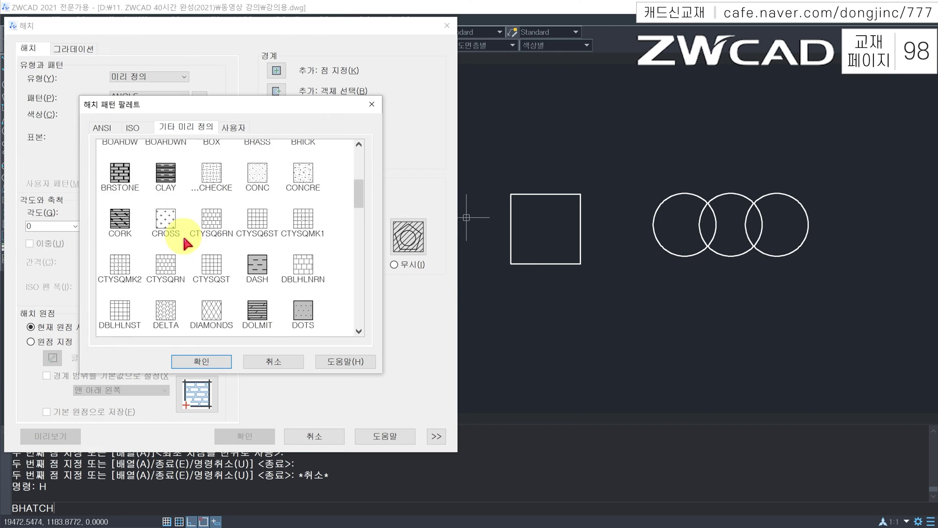
{"action": "scroll", "coordinate": [181, 235], "scroll_direction": "up", "scroll_amount": 5}
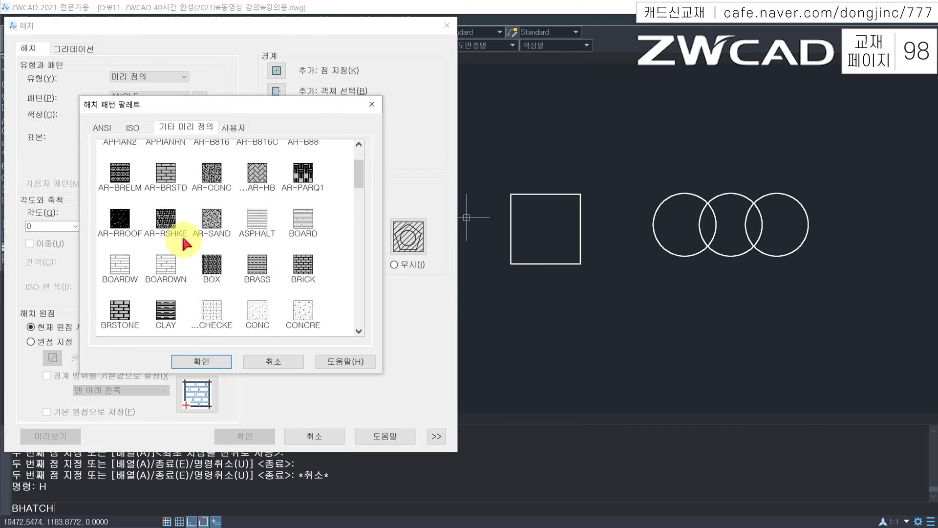
{"action": "left_click", "coordinate": [103, 131]}
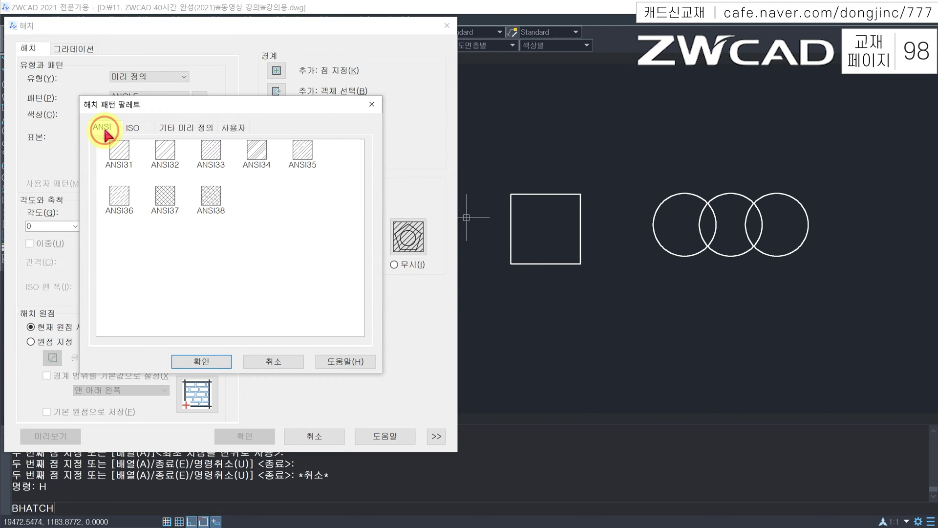
{"action": "left_click", "coordinate": [120, 151]}
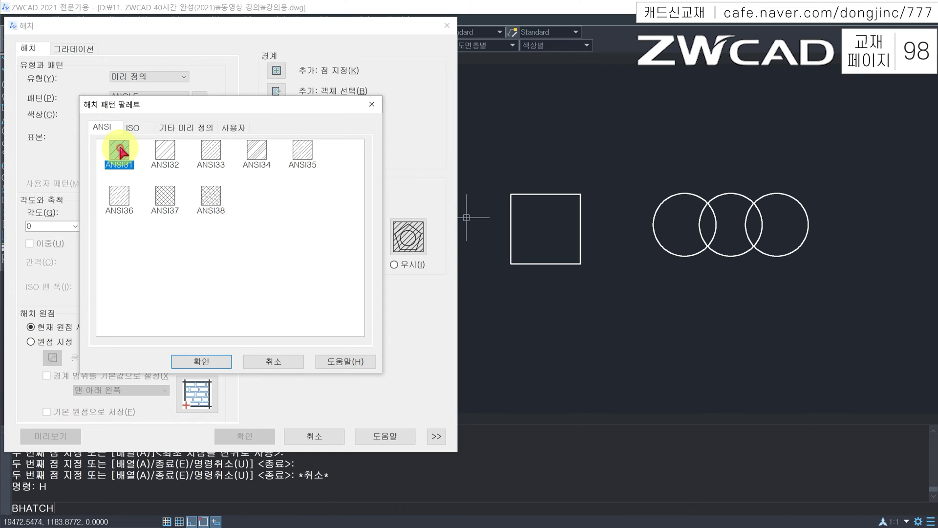
{"action": "left_click", "coordinate": [207, 361]}
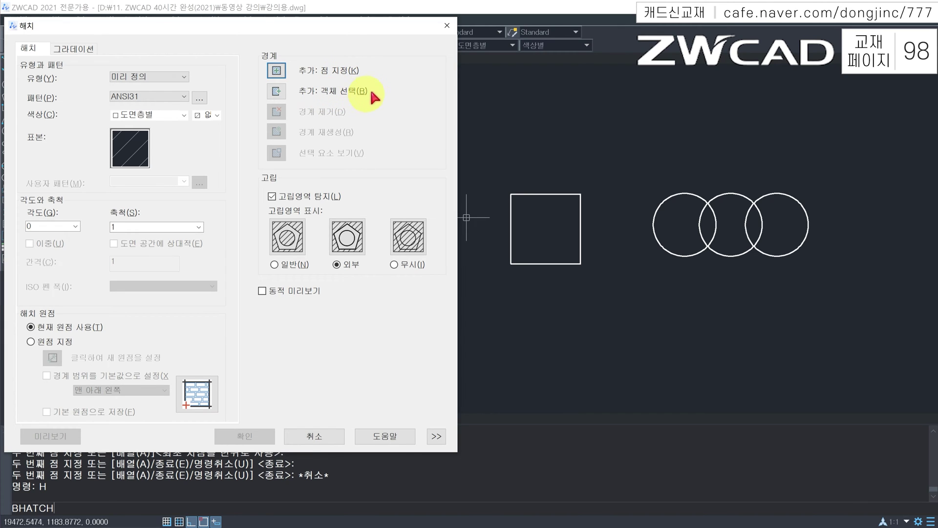
Add the square as the hatch boundary by object selection and preview the ANSI31 pattern in it.
{"action": "left_click", "coordinate": [282, 90]}
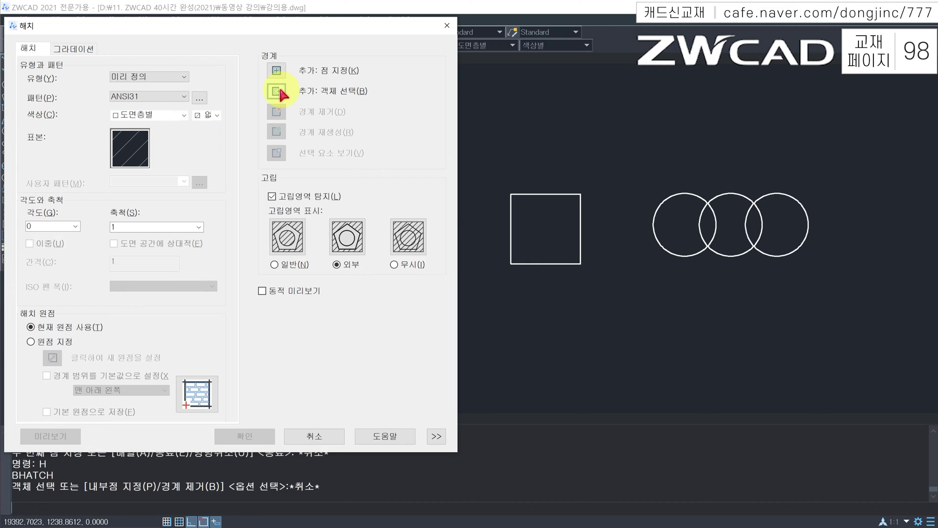
{"action": "left_click", "coordinate": [281, 92]}
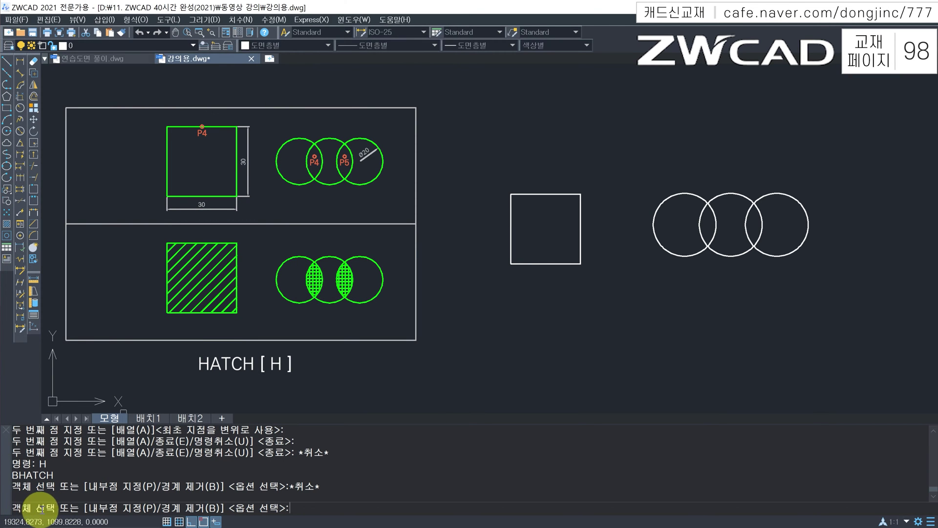
{"action": "left_click", "coordinate": [589, 175]}
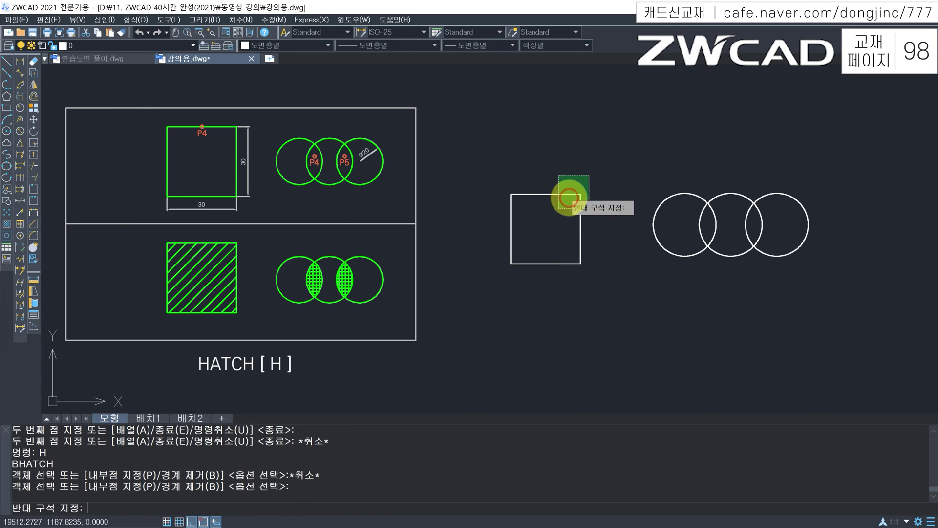
{"action": "left_click", "coordinate": [485, 288]}
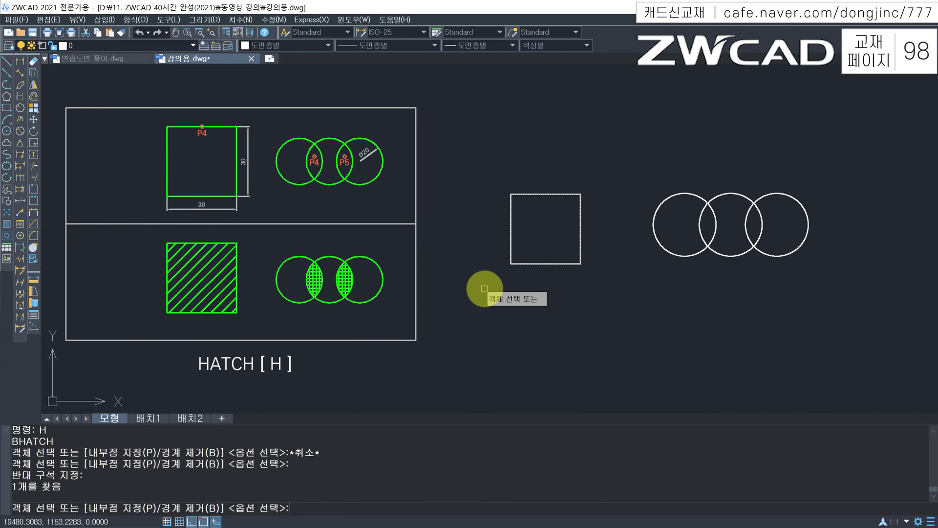
{"action": "key", "text": "Return"}
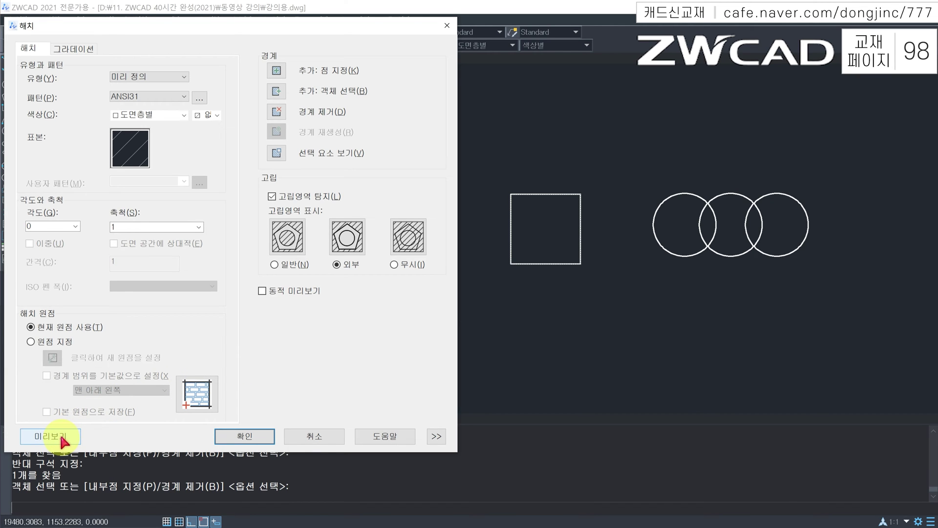
{"action": "left_click", "coordinate": [50, 436]}
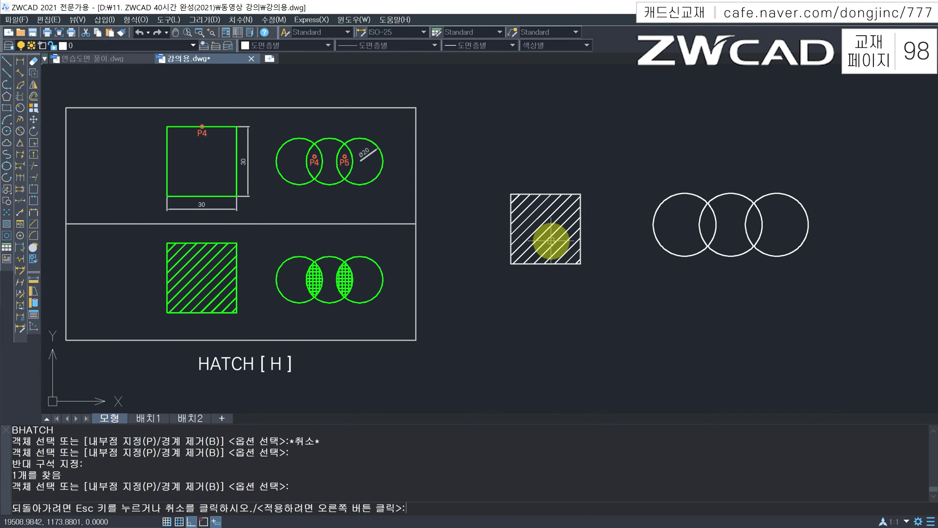
{"action": "key", "text": "Escape"}
{"action": "key", "text": "space"}
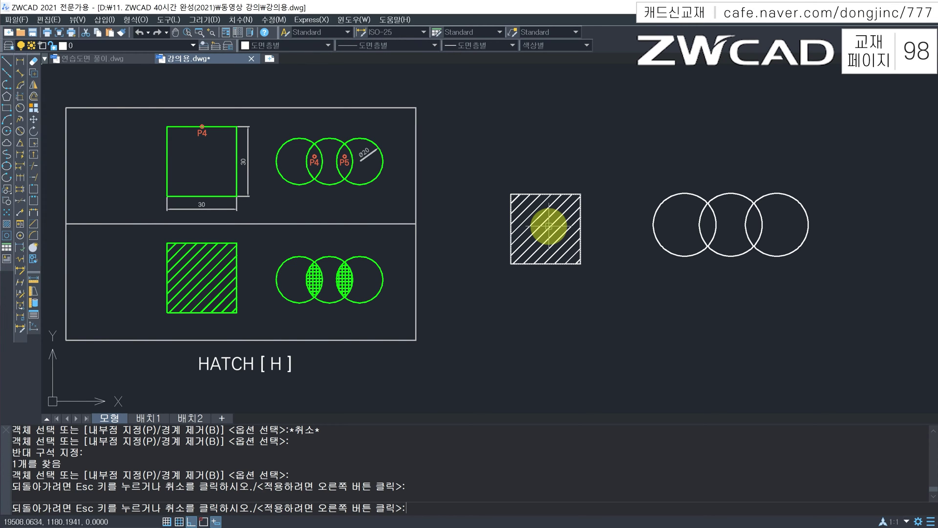
{"action": "key", "text": "Escape"}
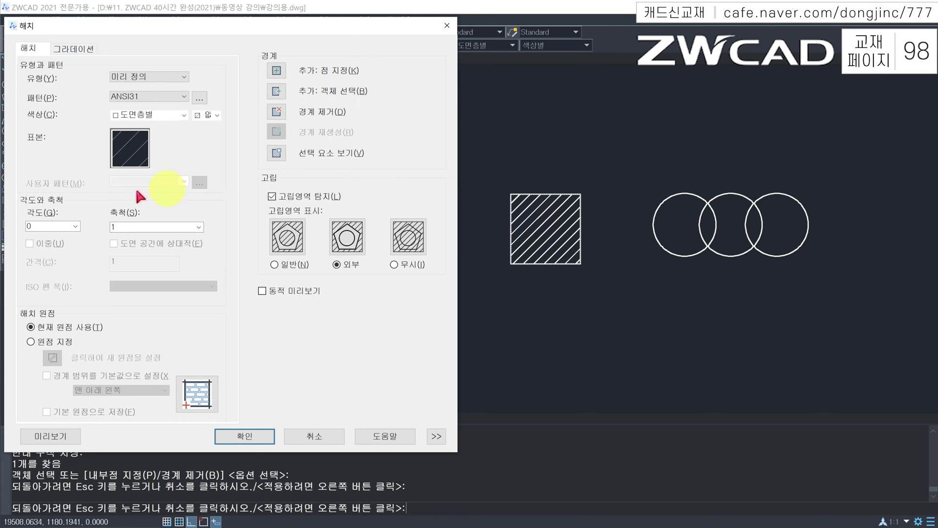
Set the hatch angle to 20 and preview it in the square.
{"action": "double_click", "coordinate": [36, 227]}
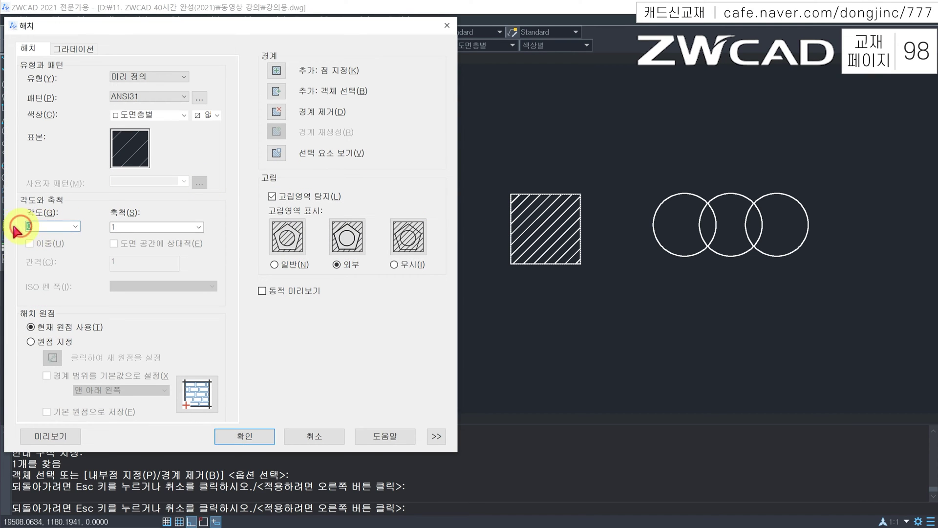
{"action": "type", "text": "20"}
{"action": "left_click", "coordinate": [54, 436]}
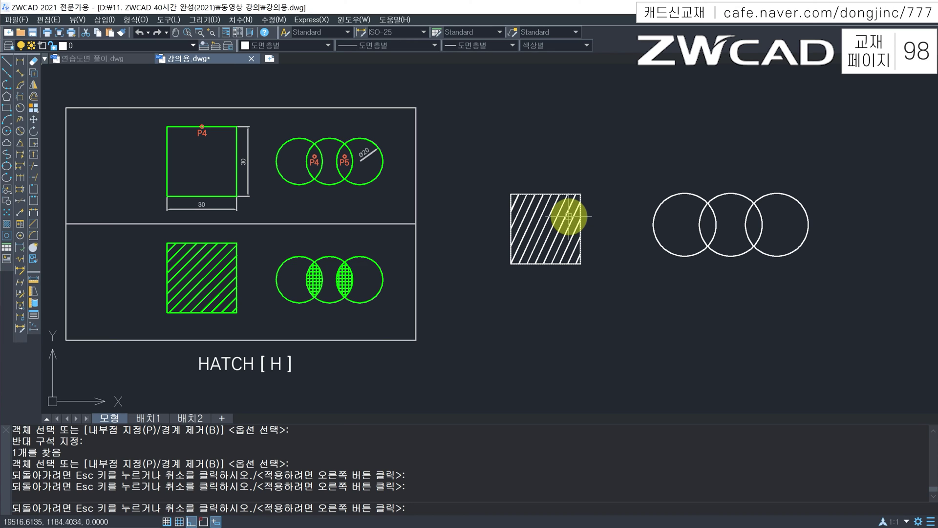
{"action": "key", "text": "Escape"}
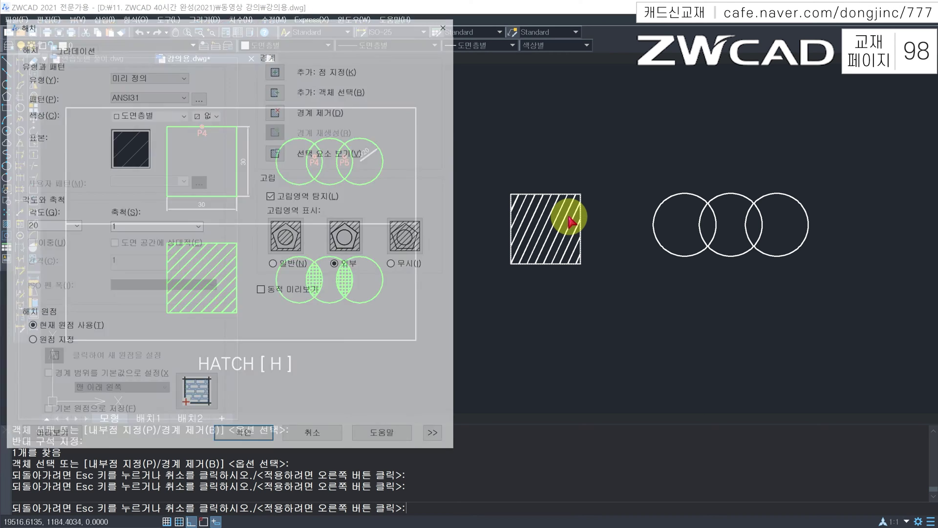
Set the hatch scale to 1.5 and preview it in the square.
{"action": "left_click_drag", "start_coordinate": [119, 226], "coordinate": [103, 224]}
{"action": "type", "text": "1.5"}
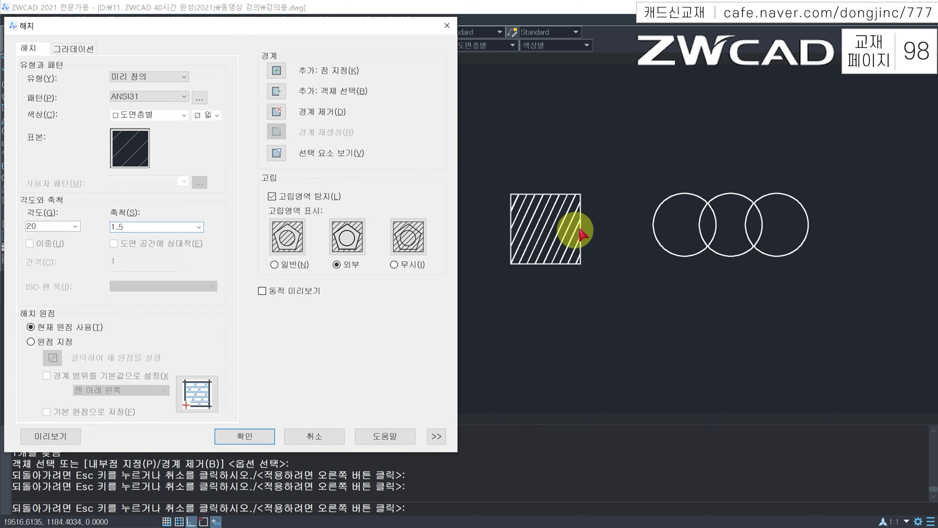
{"action": "left_click", "coordinate": [69, 436]}
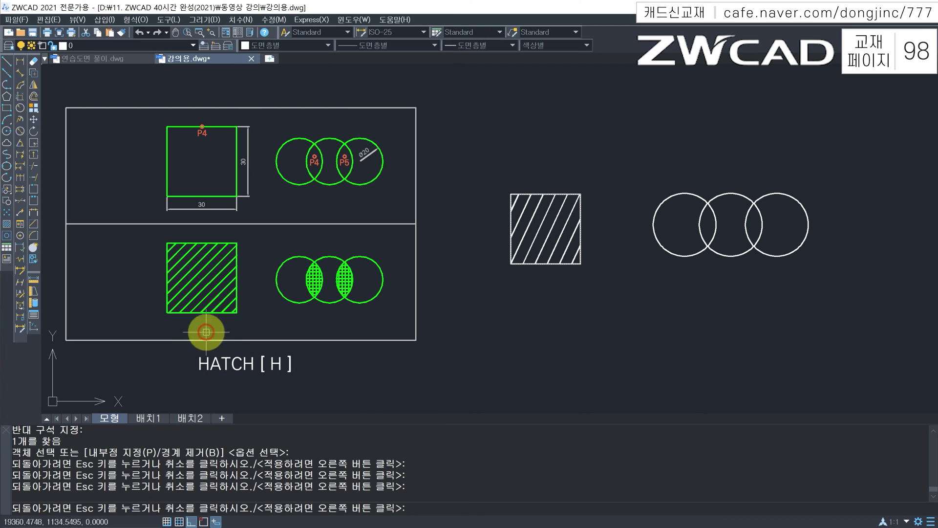
{"action": "left_click", "coordinate": [239, 320]}
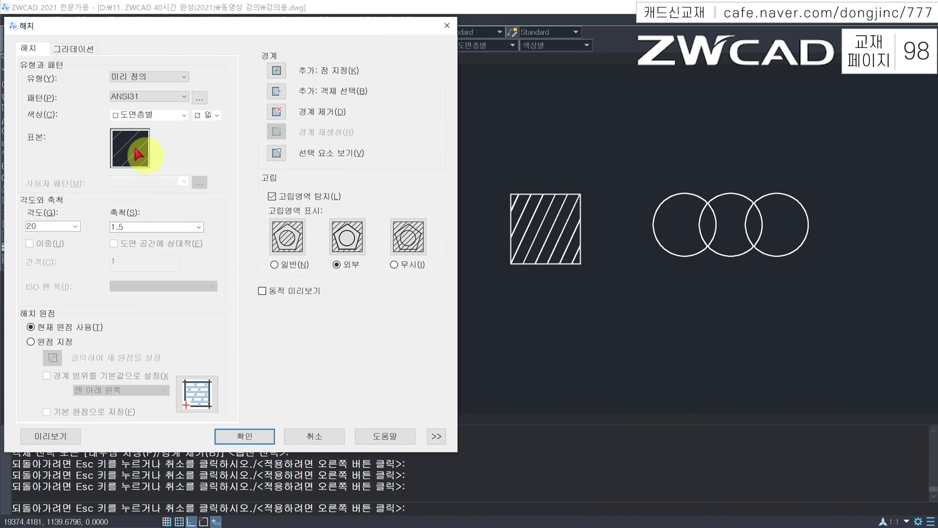
Change the hatch pattern to ANSI32 and preview it in the square.
{"action": "left_click", "coordinate": [130, 147]}
{"action": "left_click", "coordinate": [165, 148]}
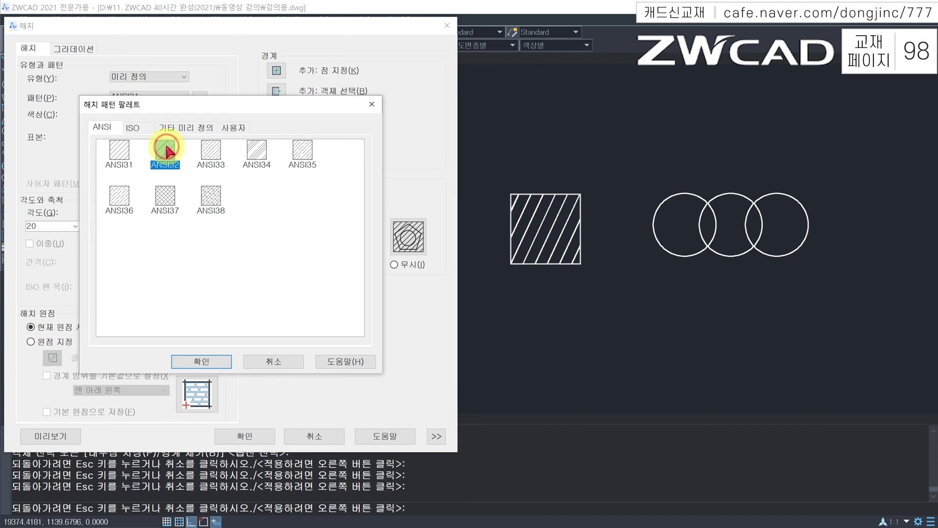
{"action": "left_click", "coordinate": [198, 362]}
{"action": "left_click", "coordinate": [73, 433]}
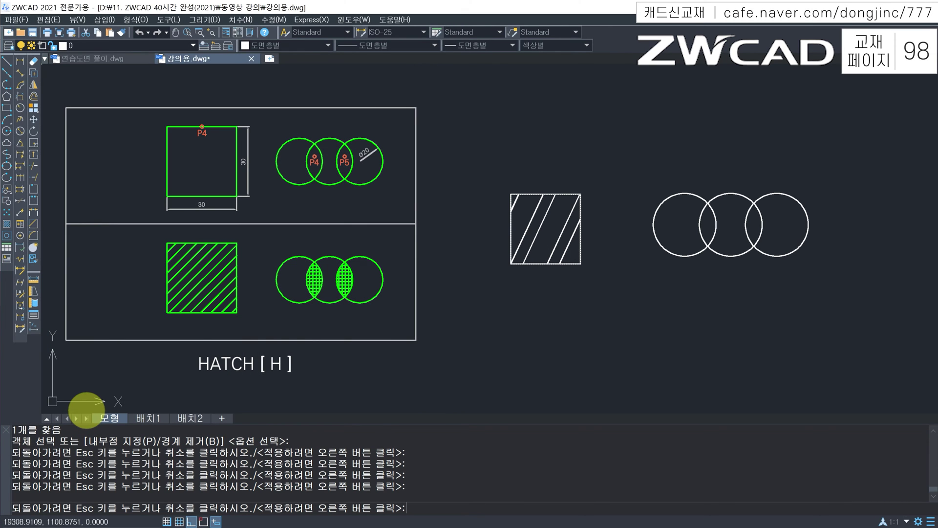
{"action": "left_click", "coordinate": [89, 404]}
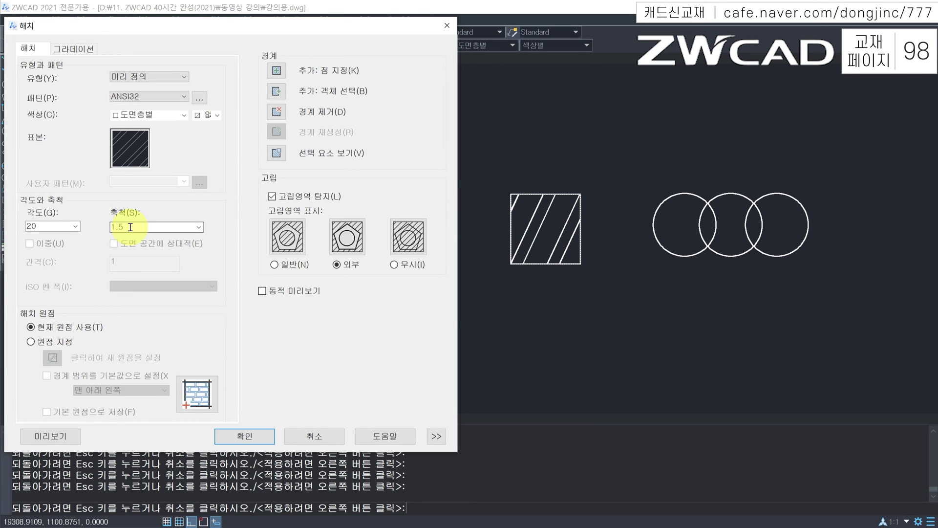
Try much larger hatch scales, including 30, and preview them in the square.
{"action": "left_click_drag", "start_coordinate": [130, 227], "coordinate": [78, 228]}
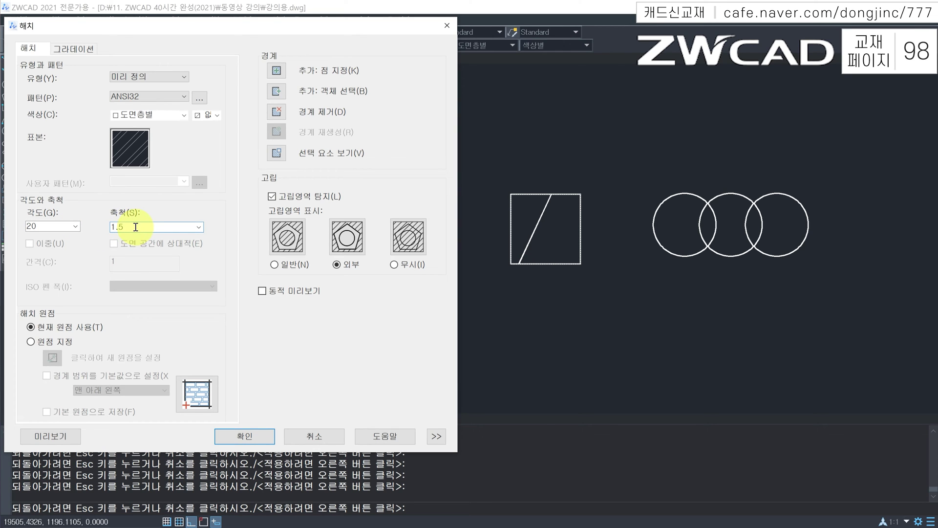
{"action": "left_click_drag", "start_coordinate": [135, 227], "coordinate": [83, 222]}
{"action": "type", "text": "30"}
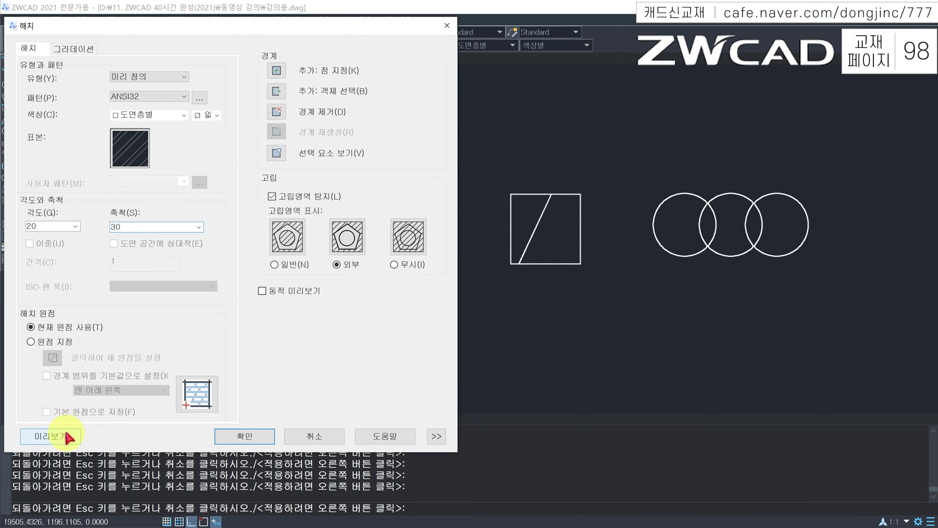
{"action": "left_click", "coordinate": [64, 433]}
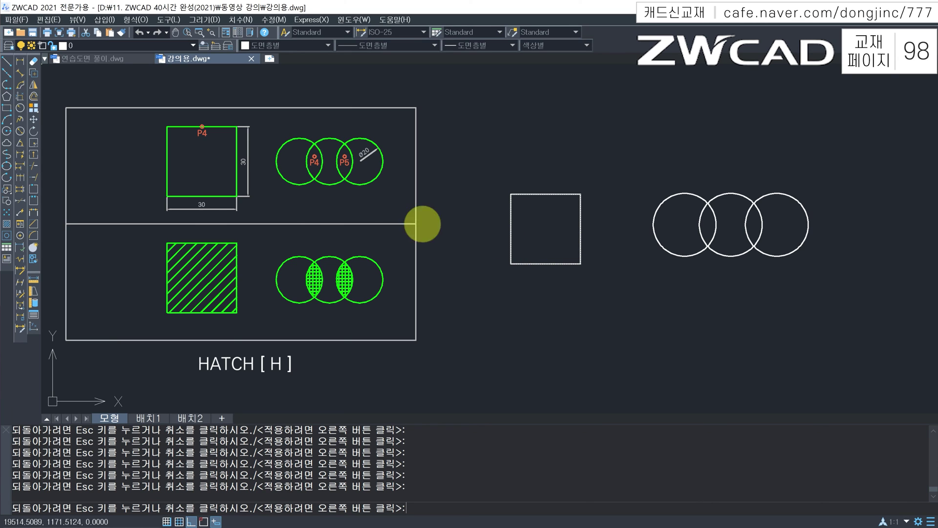
{"action": "key", "text": "Escape"}
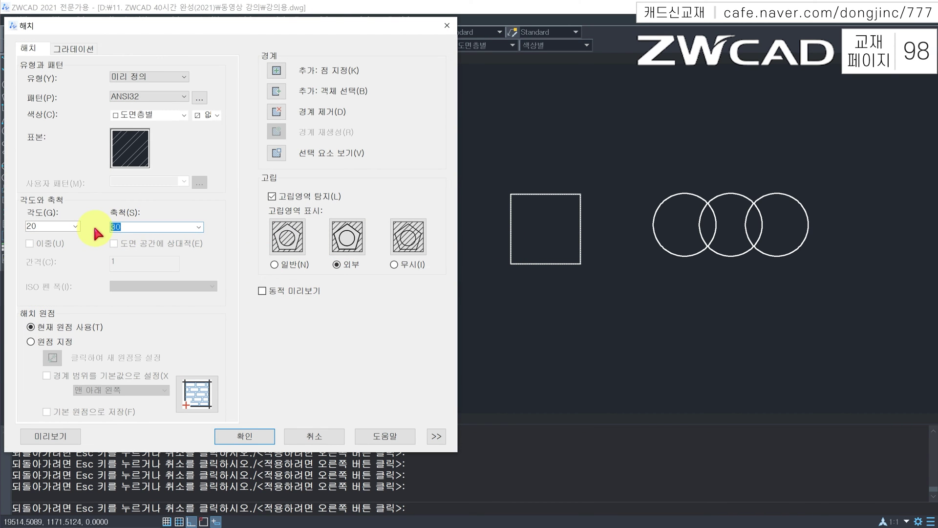
Preview the ANSI32 hatch at a smaller scale and apply it to the square.
{"action": "left_click", "coordinate": [50, 435]}
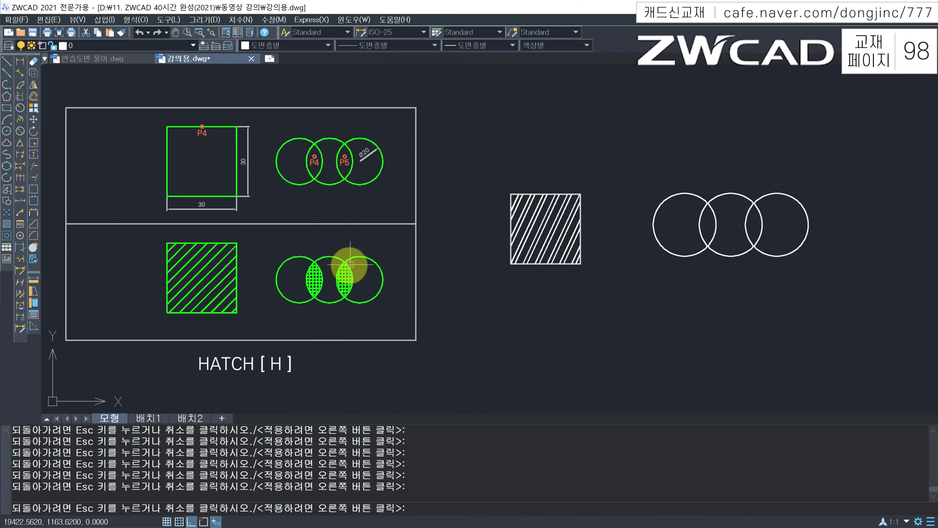
{"action": "right_click", "coordinate": [485, 194]}
{"action": "key", "text": "Escape"}
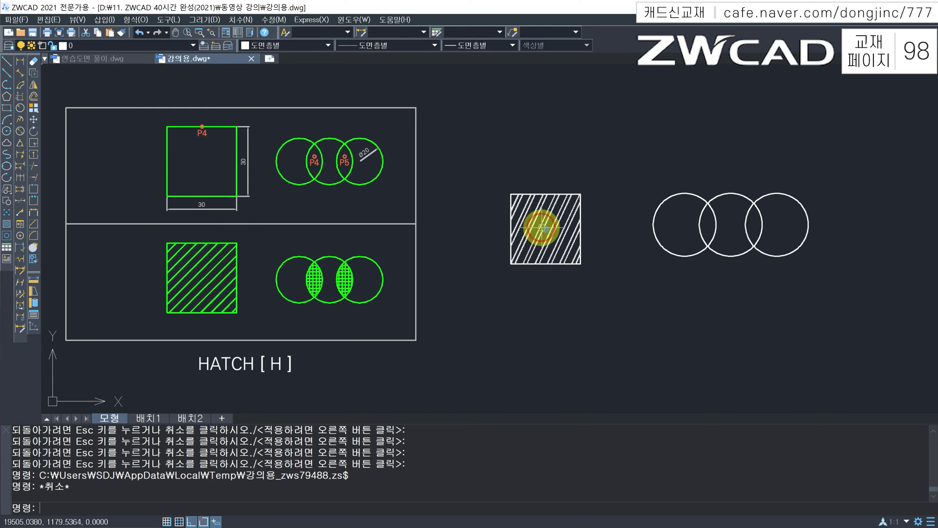
Open the square's applied hatch for editing and leave it without making changes.
{"action": "double_click", "coordinate": [542, 227]}
{"action": "key", "text": "Escape"}
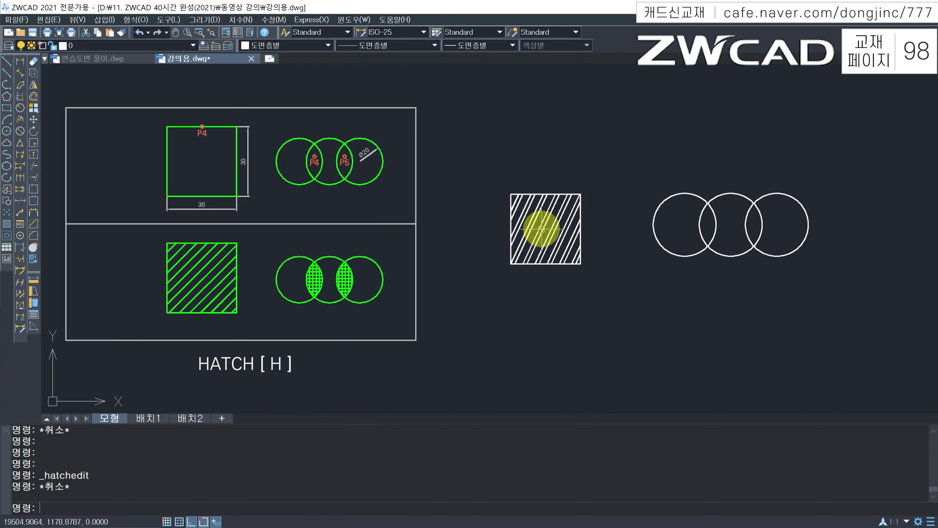
Start a new hatch and choose the predefined APPIANRN brick pattern for it.
{"action": "type", "text": "h"}
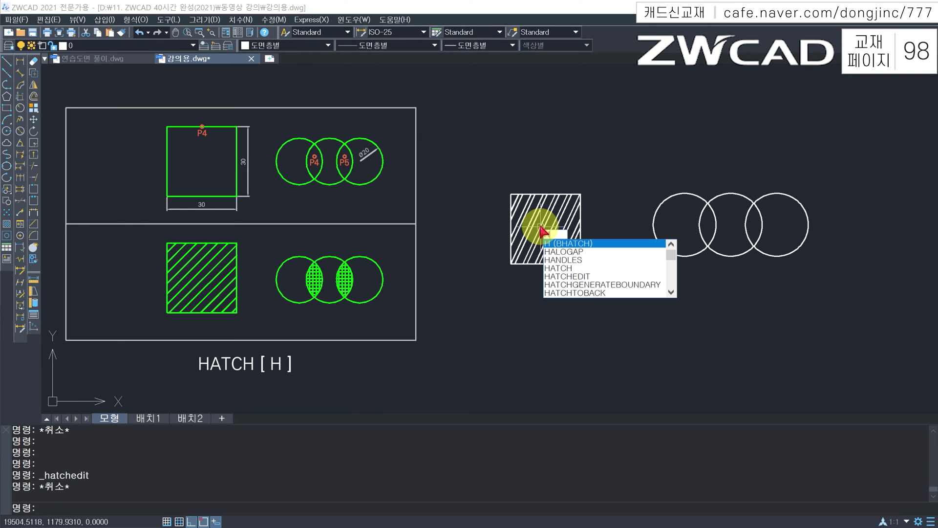
{"action": "key", "text": "Return"}
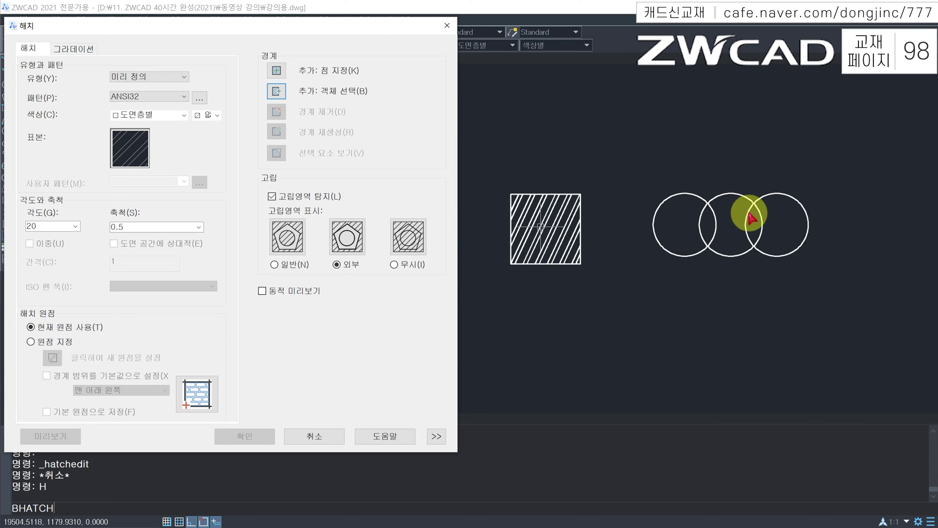
{"action": "left_click", "coordinate": [128, 147]}
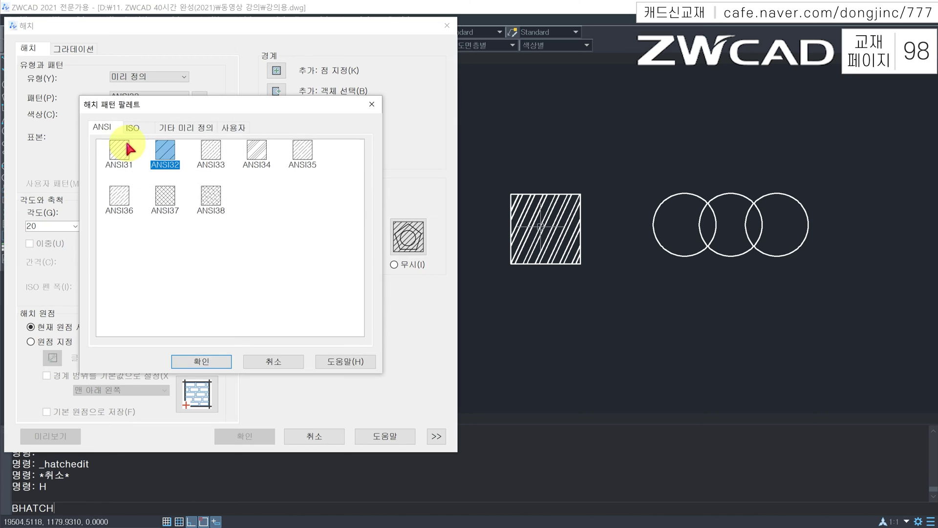
{"action": "left_click", "coordinate": [160, 128]}
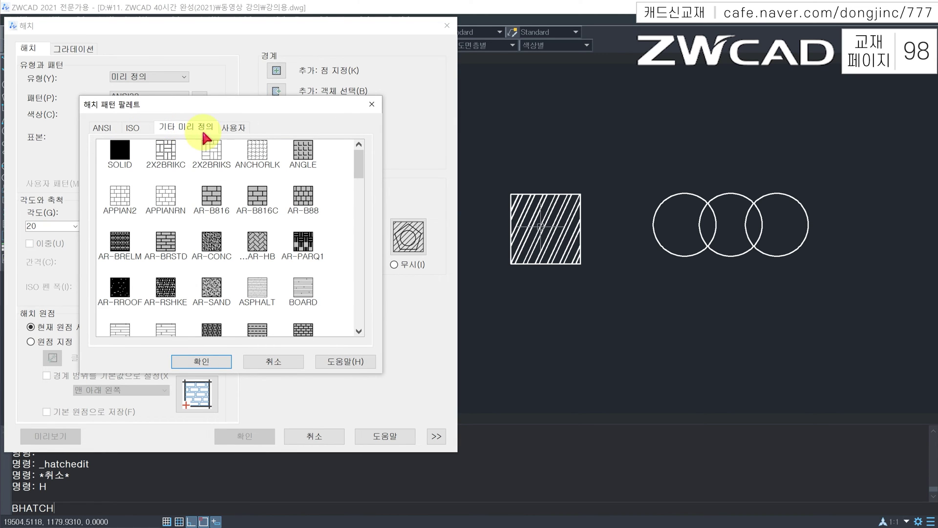
{"action": "left_click", "coordinate": [164, 198]}
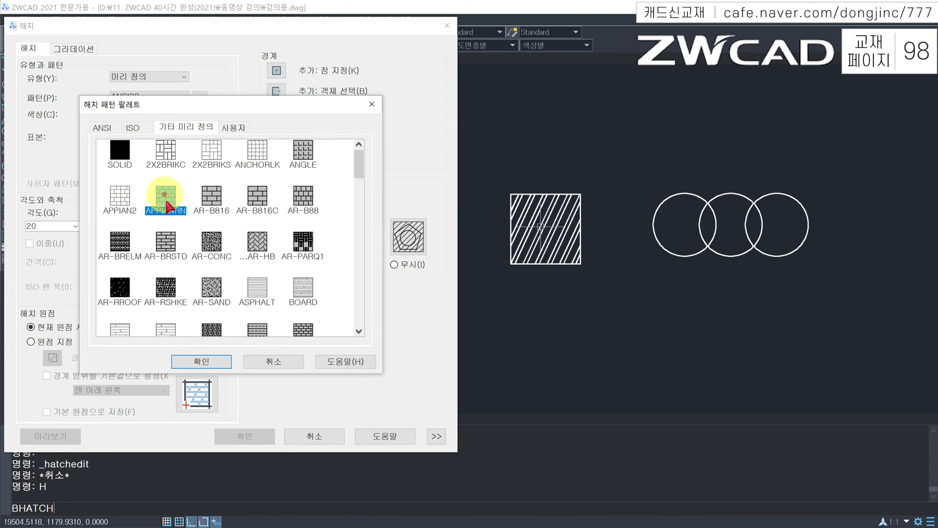
{"action": "left_click", "coordinate": [202, 361]}
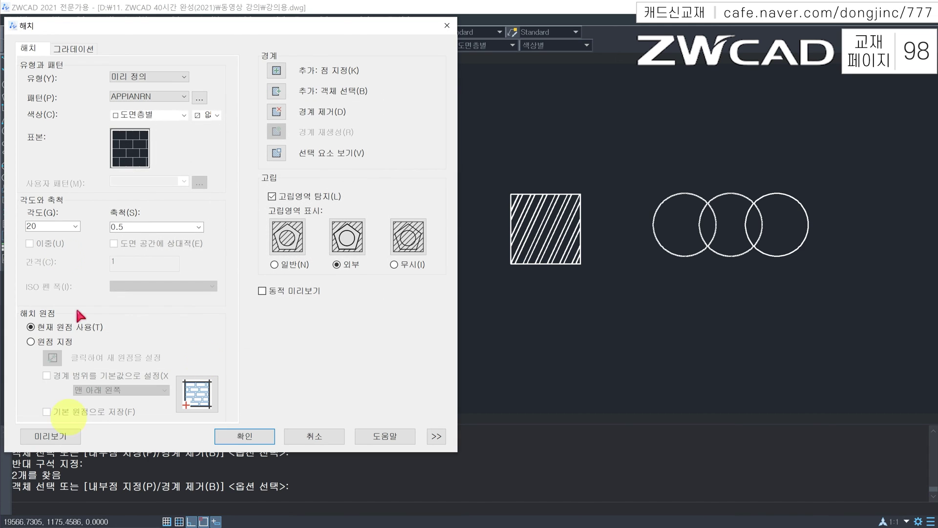
Try the APPIANRN hatch at angle 0 with the first two circles selected as boundary objects, preview it and cancel the hatch.
{"action": "double_click", "coordinate": [53, 224]}
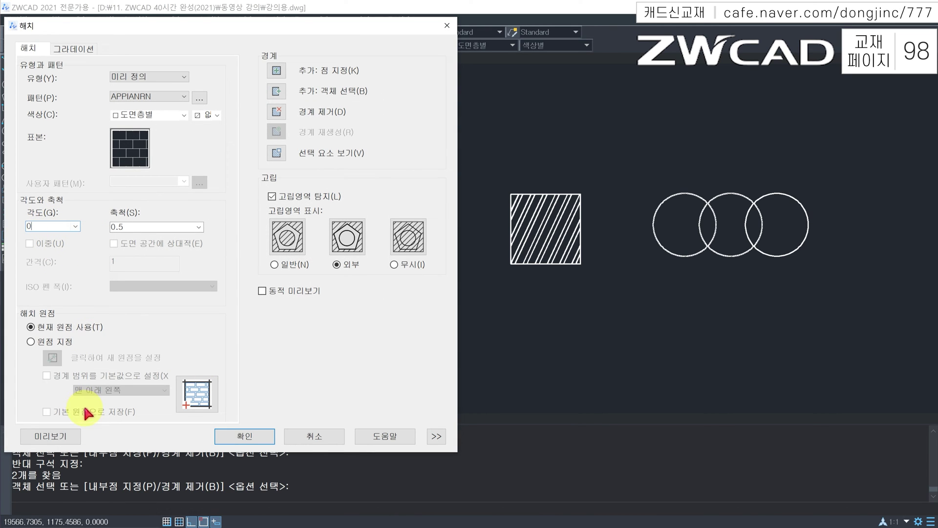
{"action": "left_click", "coordinate": [59, 440]}
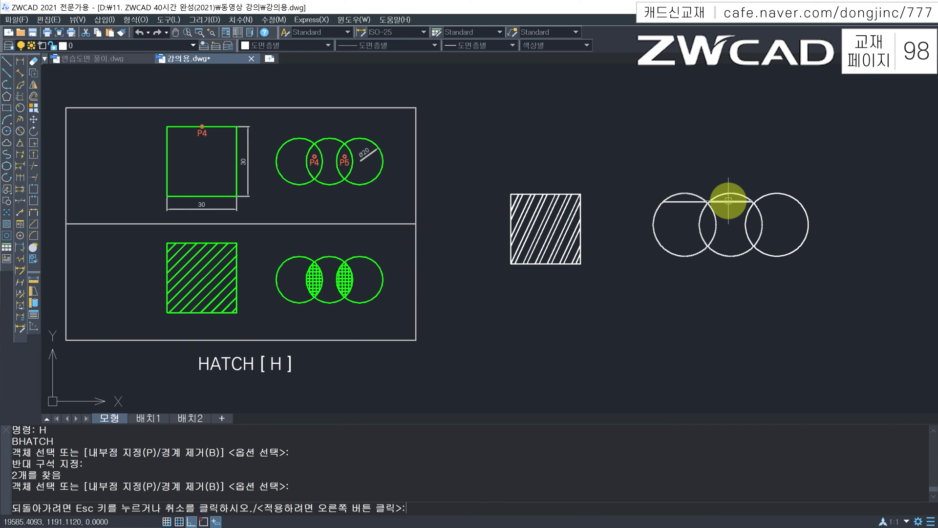
{"action": "key", "text": "Escape"}
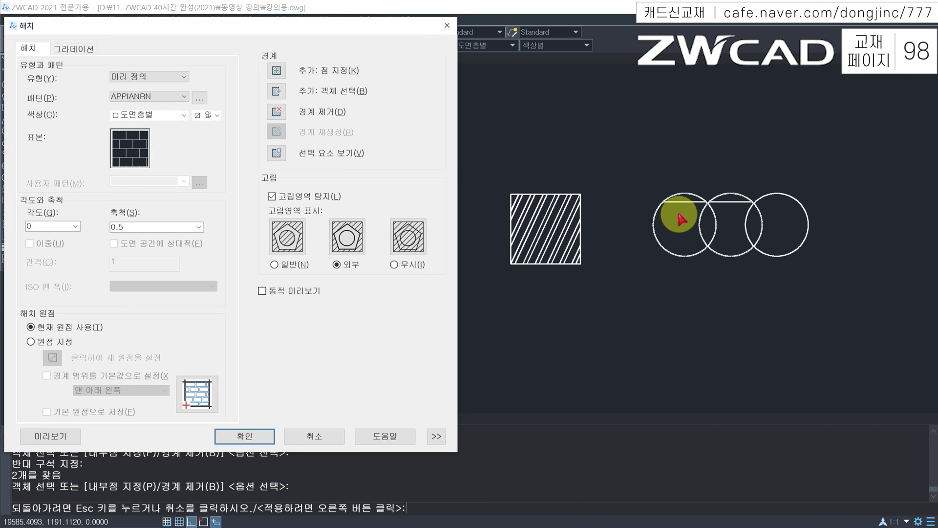
{"action": "key", "text": "Escape"}
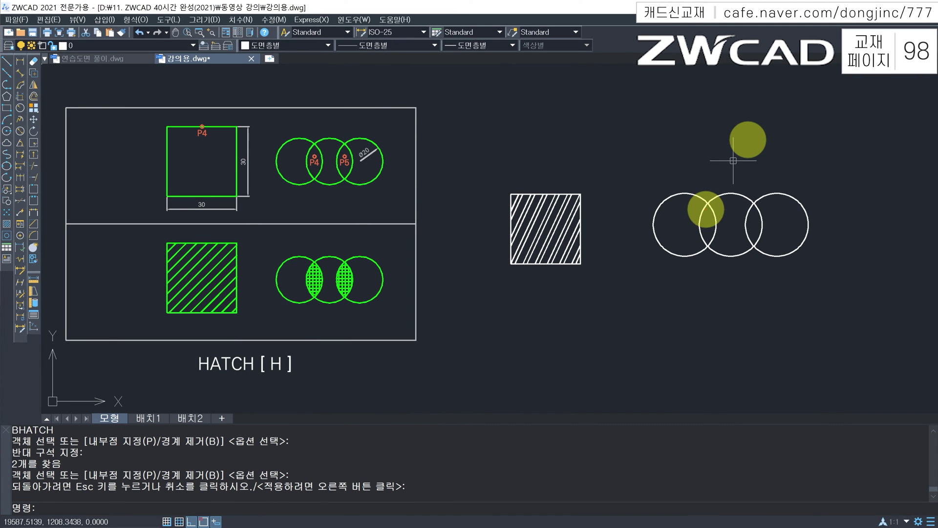
{"action": "mouse_move", "coordinate": [700, 238]}
{"action": "left_mouse_down"}
{"action": "mouse_move", "coordinate": [713, 234]}
{"action": "mouse_move", "coordinate": [706, 214]}
{"action": "mouse_move", "coordinate": [756, 211]}
{"action": "mouse_move", "coordinate": [750, 228]}
{"action": "mouse_move", "coordinate": [760, 236]}
{"action": "mouse_move", "coordinate": [762, 209]}
{"action": "left_mouse_up"}
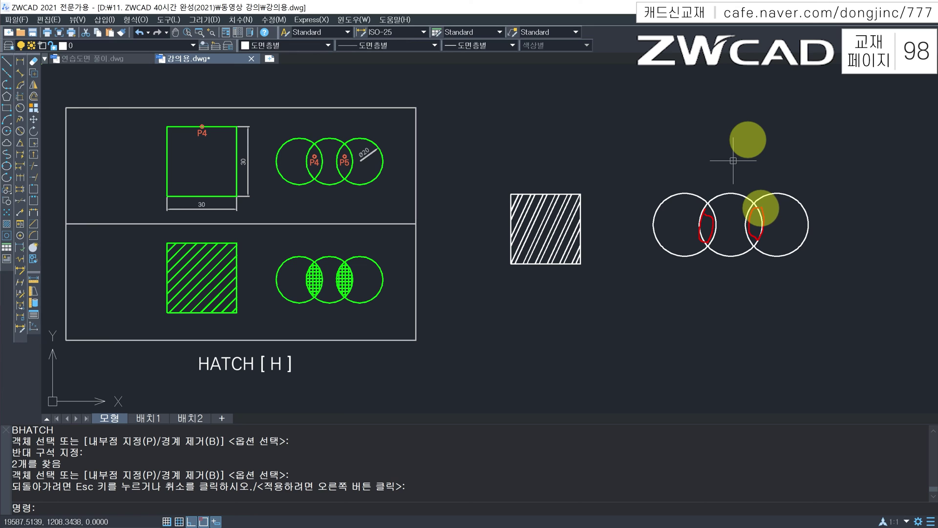
{"action": "key", "text": "Escape"}
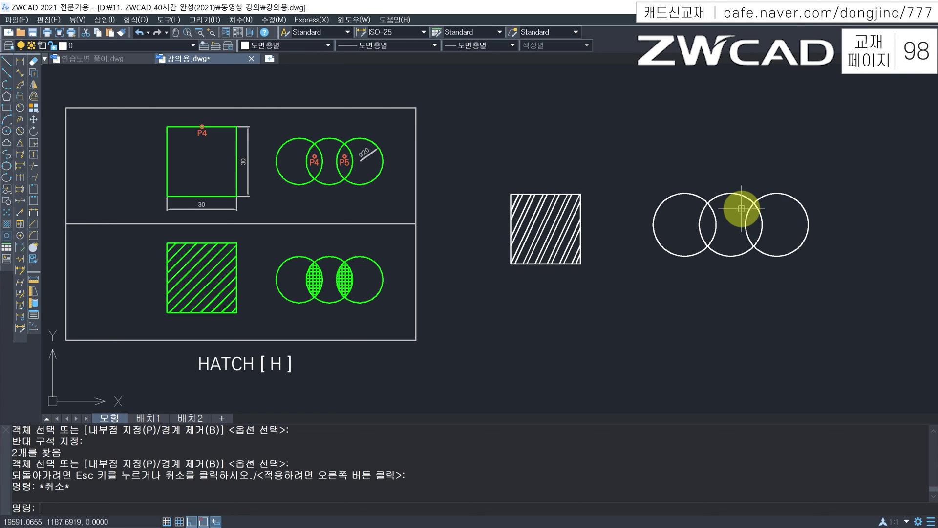
Start a new hatch and pick internal points in both overlap areas of the three circles as its boundaries.
{"action": "type", "text": "h"}
{"action": "key", "text": "Return"}
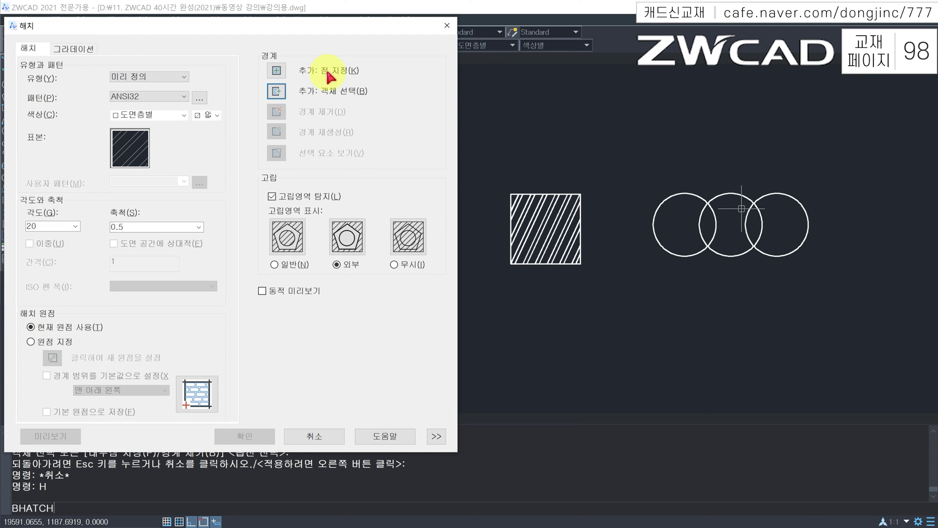
{"action": "left_click", "coordinate": [276, 73]}
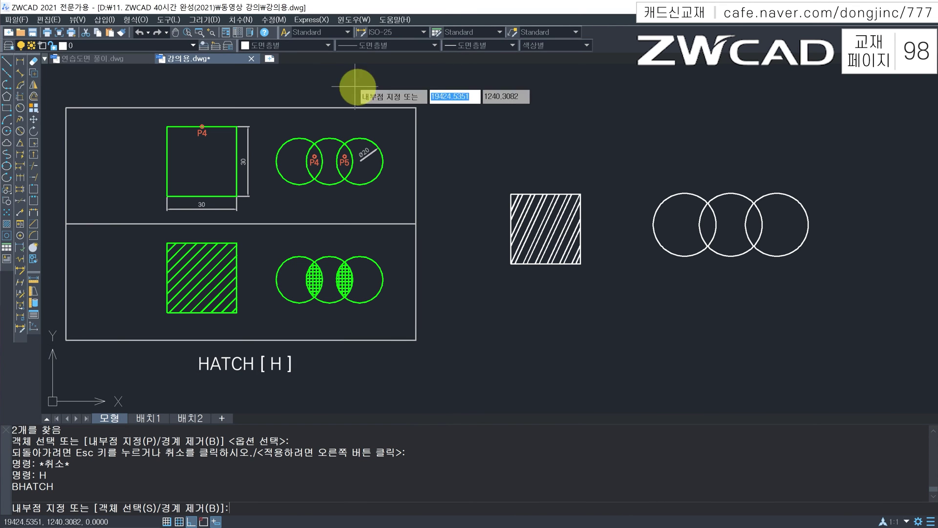
{"action": "left_click", "coordinate": [709, 225]}
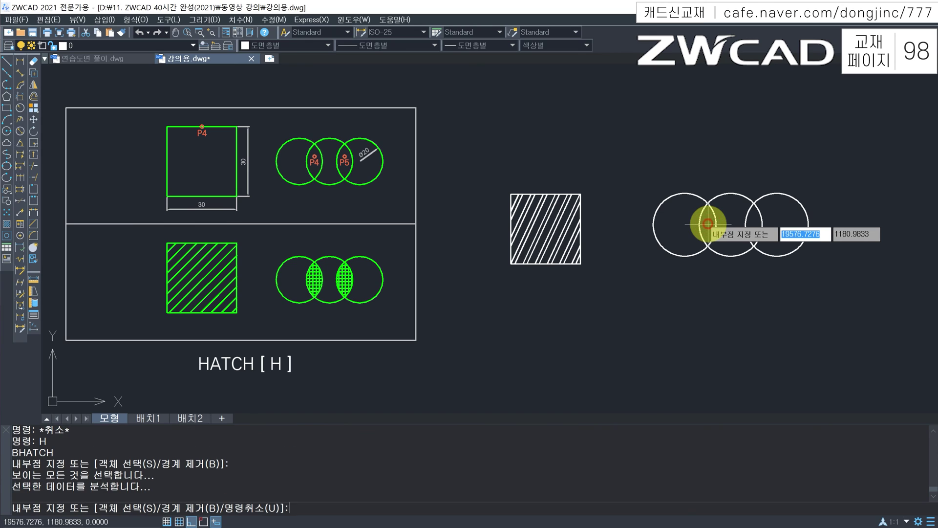
{"action": "left_click", "coordinate": [753, 223]}
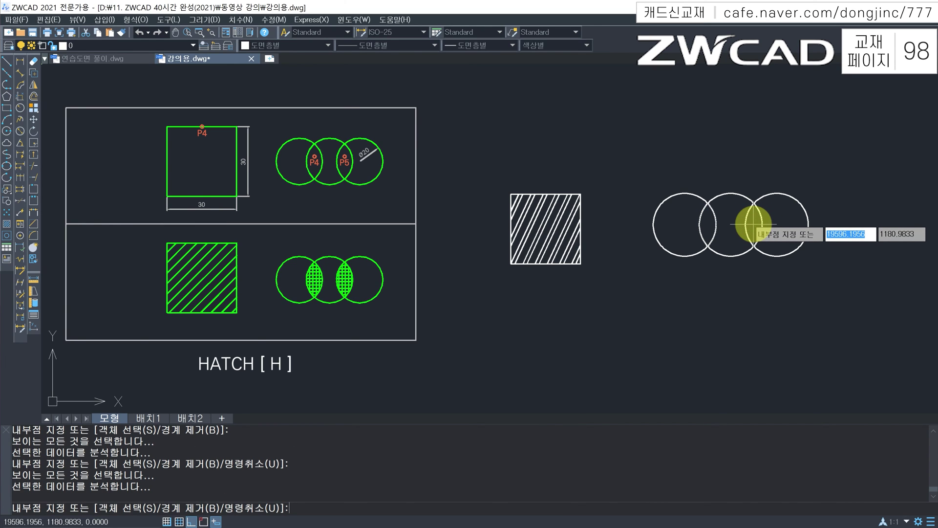
{"action": "key", "text": "Return"}
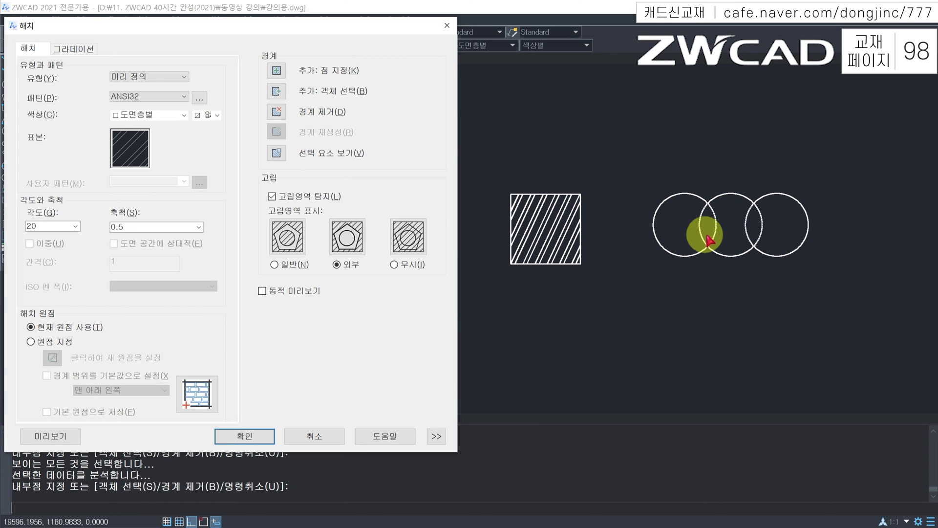
Set the pattern for the overlap areas' hatch to the predefined APPIANRN.
{"action": "left_click", "coordinate": [128, 156]}
{"action": "left_click", "coordinate": [139, 127]}
{"action": "left_click", "coordinate": [171, 127]}
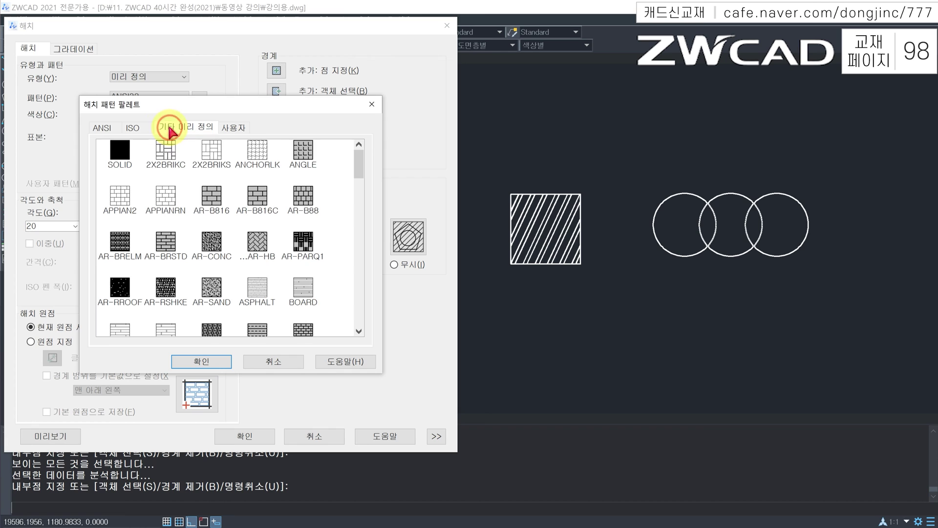
{"action": "left_click", "coordinate": [165, 194]}
{"action": "left_click", "coordinate": [204, 362]}
Set the hatch scale to 0.1 and the angle to 0, and preview the hatch in the overlap areas.
{"action": "double_click", "coordinate": [146, 227]}
{"action": "type", "text": "0"}
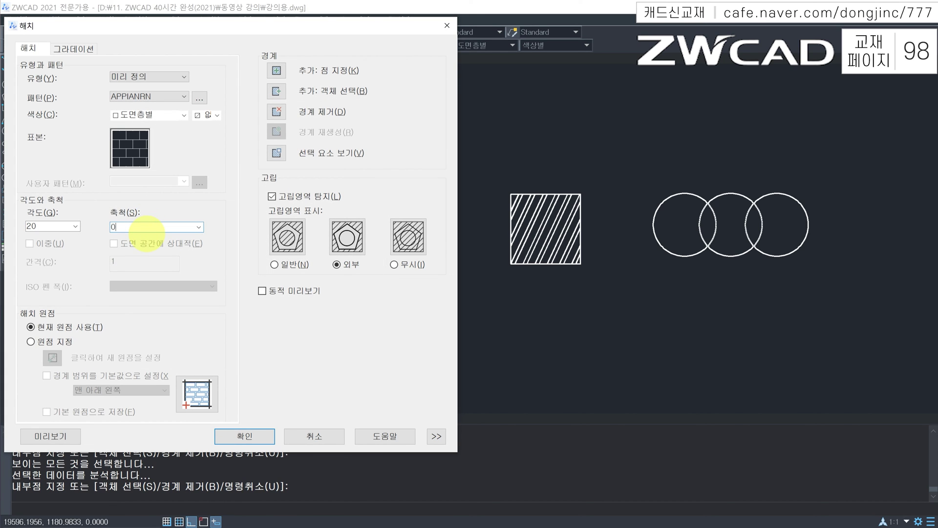
{"action": "type", "text": ".1"}
{"action": "left_click_drag", "start_coordinate": [66, 226], "coordinate": [10, 227]}
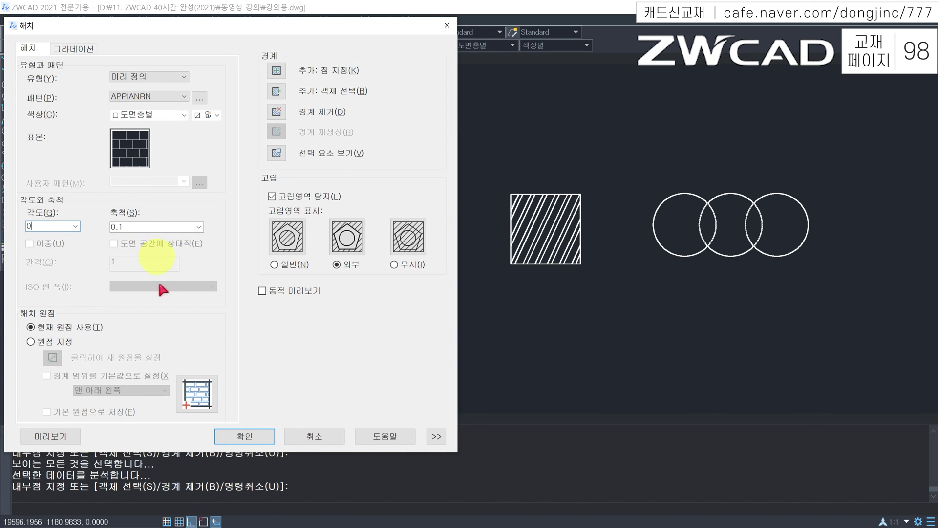
{"action": "left_click", "coordinate": [51, 435]}
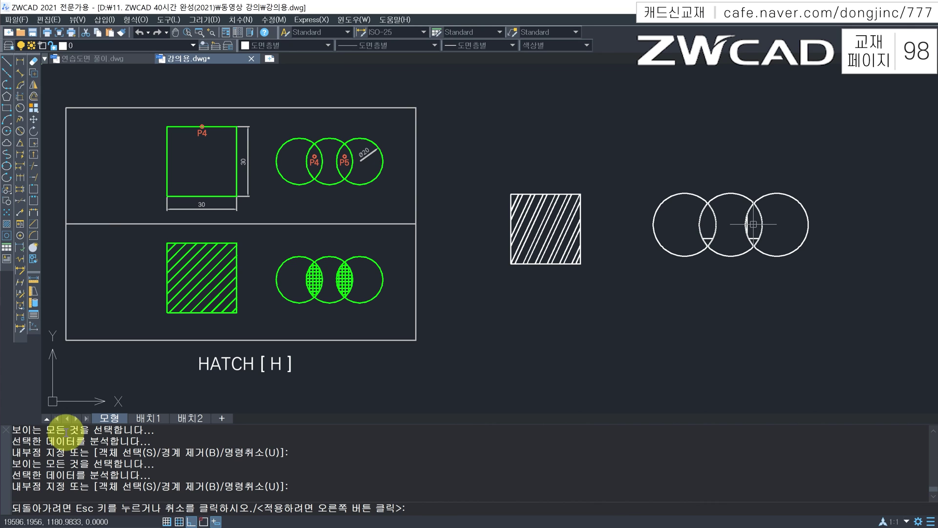
Reduce the hatch scale further, preview the brick pattern and apply it to both overlap areas of the circles.
{"action": "left_click", "coordinate": [116, 214]}
{"action": "double_click", "coordinate": [139, 227]}
{"action": "type", "text": "0."}
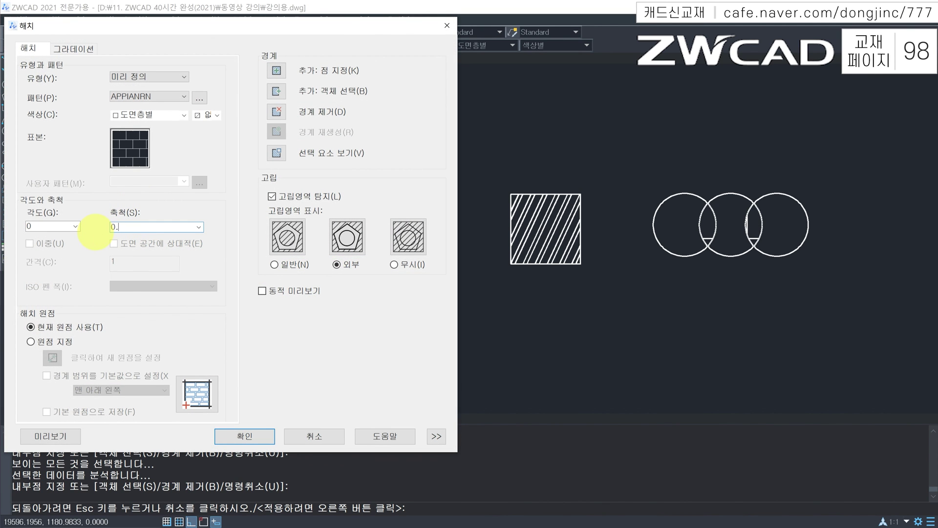
{"action": "left_click", "coordinate": [69, 435]}
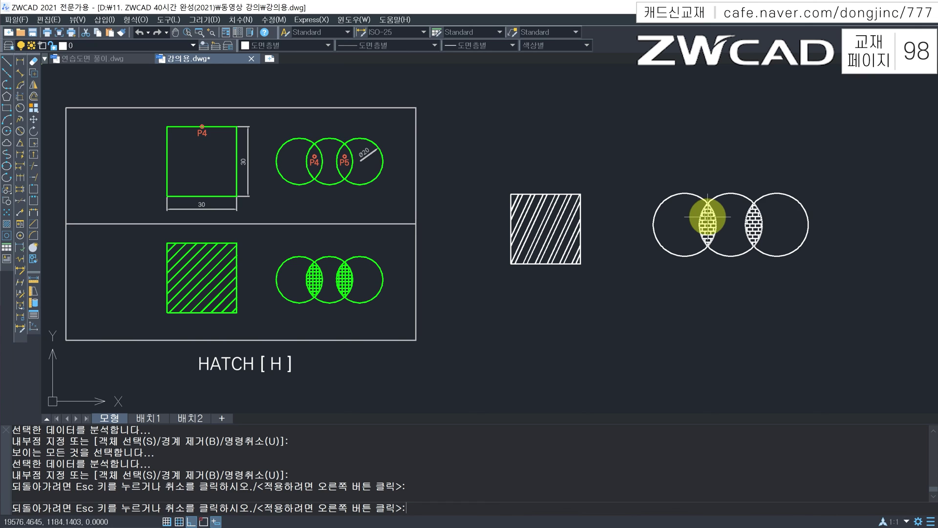
{"action": "right_click", "coordinate": [641, 182]}
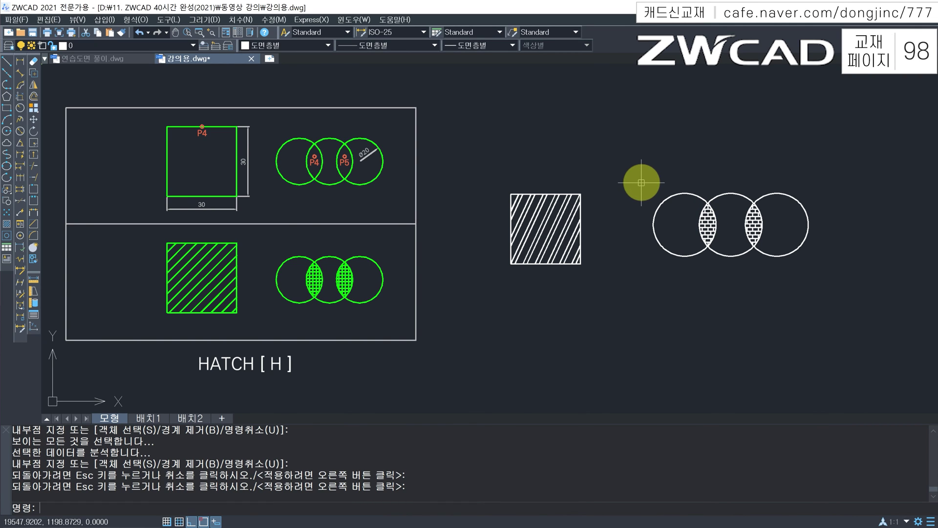